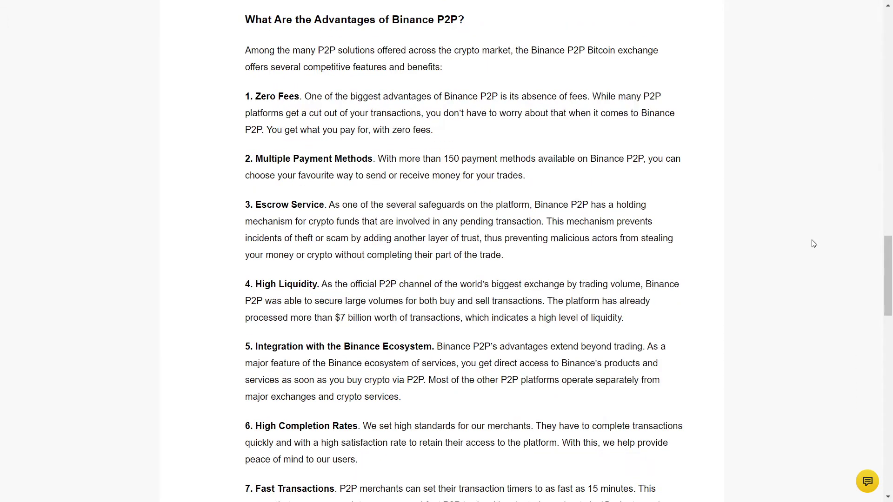
Open the Binance registration page from the P2P advantages article.
{"action": "middle_click", "coordinate": [812, 244]}
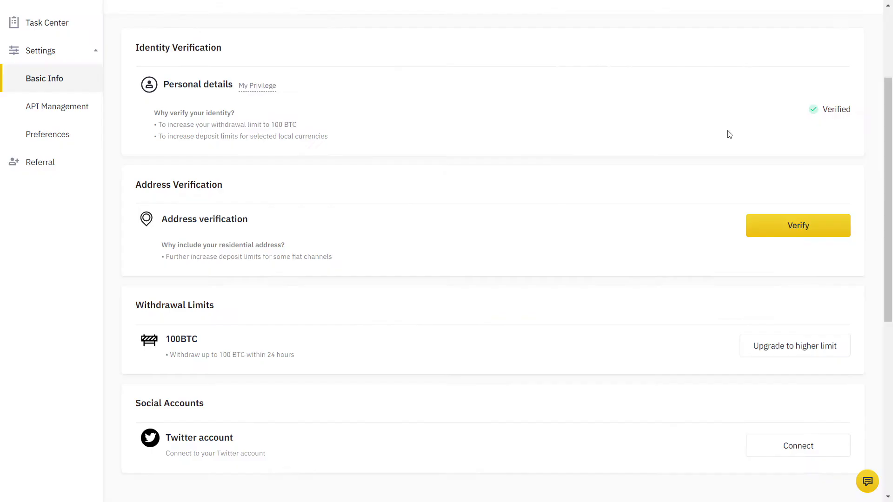
Highlight the Identity Verification heading on Basic Info, then clear the selection.
{"action": "left_click_drag", "start_coordinate": [130, 51], "coordinate": [253, 53]}
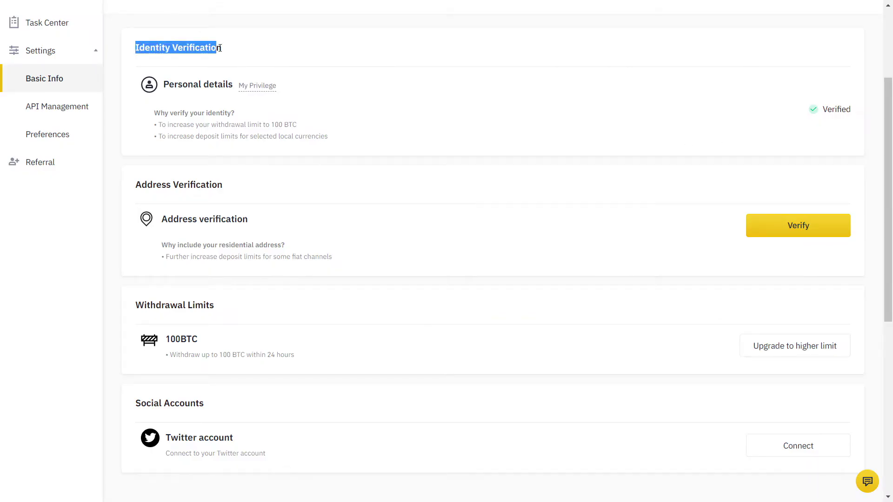
{"action": "left_click", "coordinate": [253, 52]}
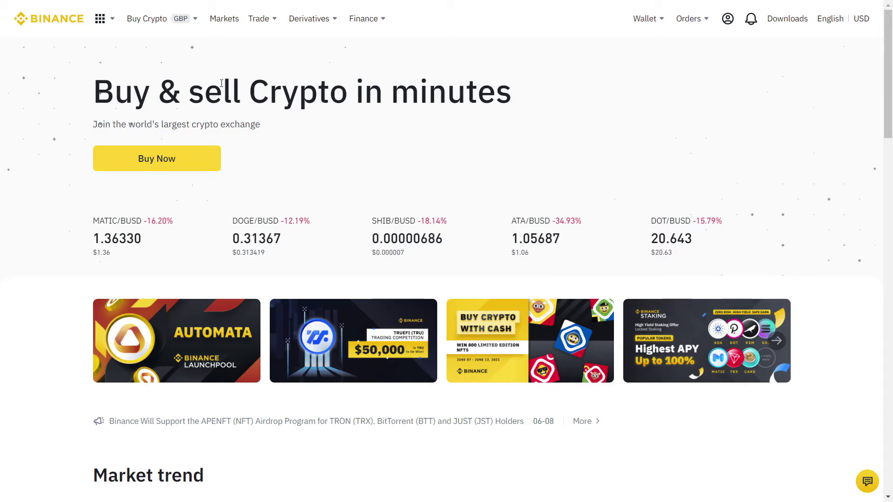
{"action": "mouse_move", "coordinate": [288, 51]}
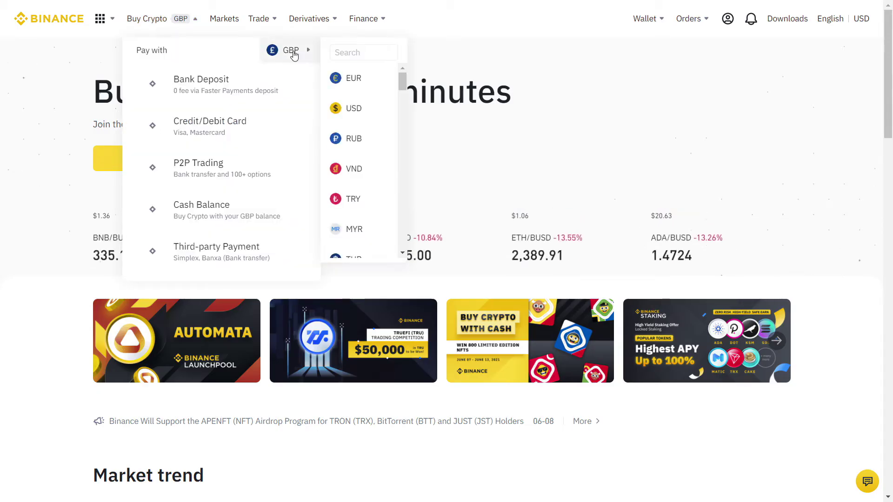
Go to P2P Trading via Buy Crypto > EUR and keep PLN as the fiat currency.
{"action": "left_click", "coordinate": [354, 77]}
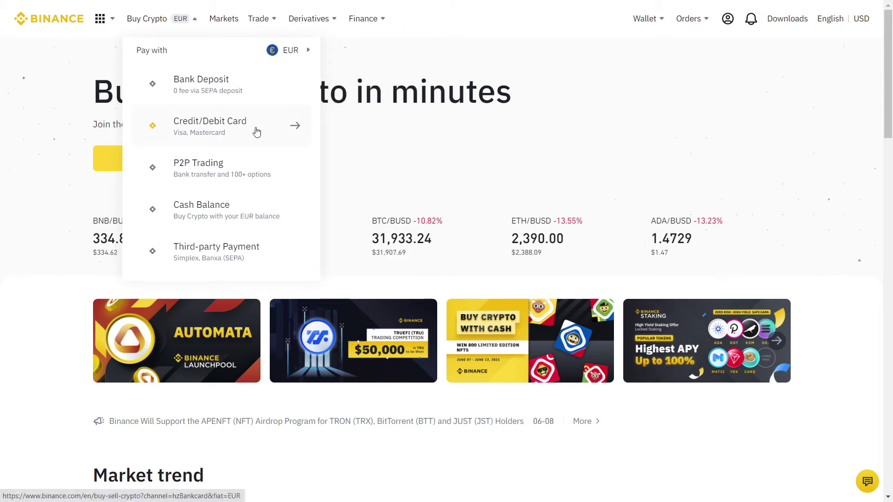
{"action": "left_click", "coordinate": [269, 176]}
{"action": "left_click", "coordinate": [276, 209]}
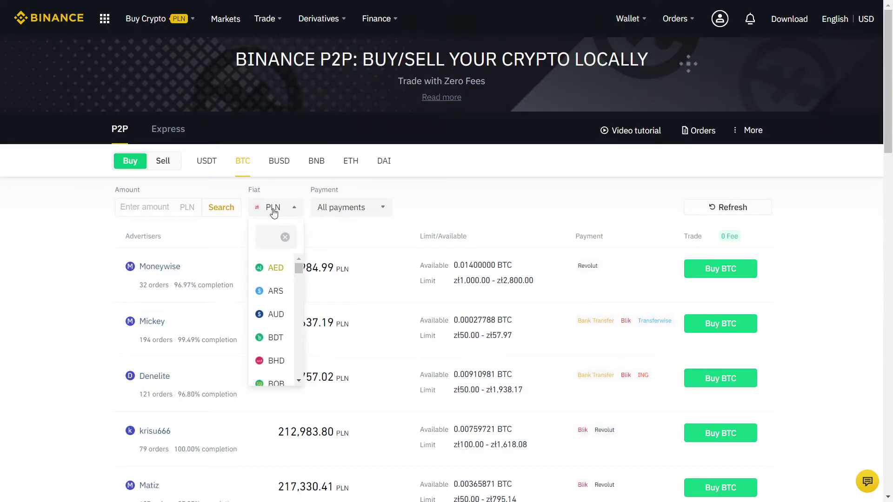
{"action": "left_click", "coordinate": [273, 212]}
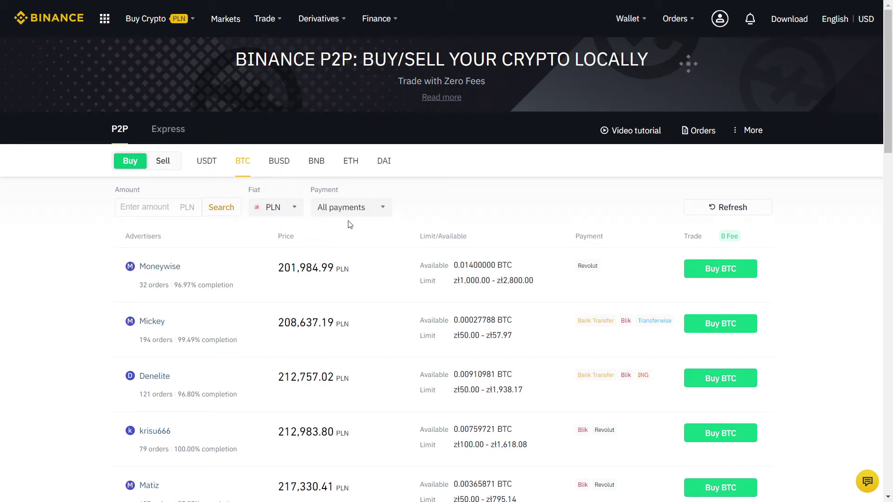
{"action": "scroll", "coordinate": [44, 271], "scroll_direction": "down", "scroll_amount": 3}
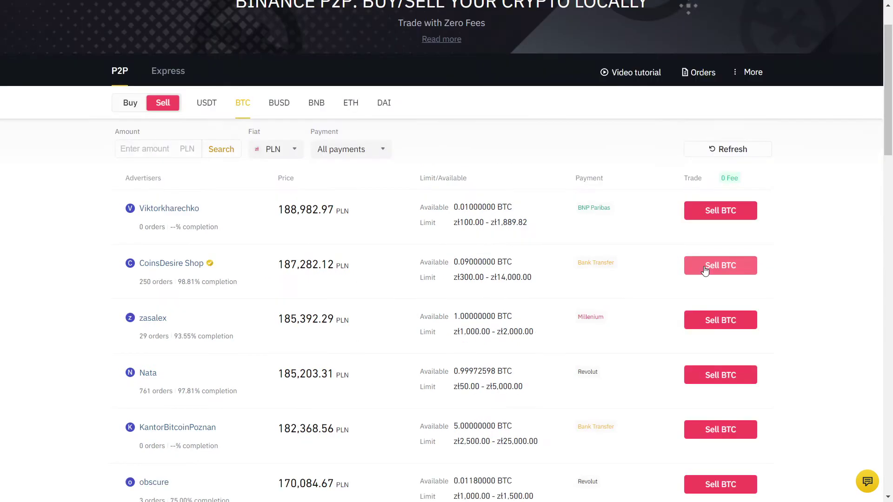
Start selling BTC to CoinsDesire Shop and enable SMS authentication with SMS and email codes.
{"action": "left_click", "coordinate": [705, 270]}
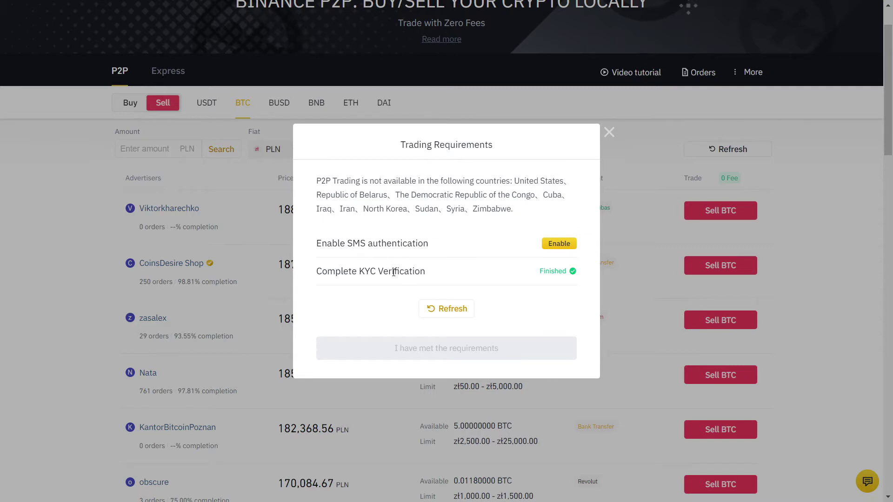
{"action": "left_click", "coordinate": [560, 247]}
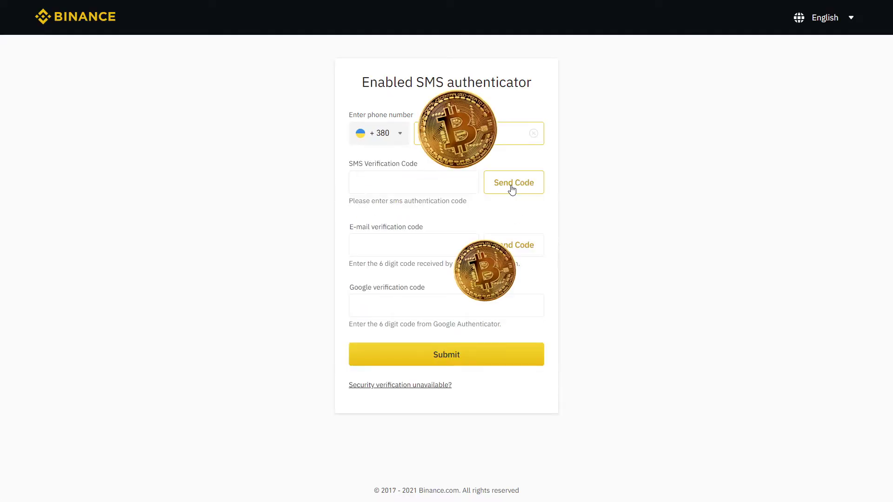
{"action": "left_click", "coordinate": [509, 183]}
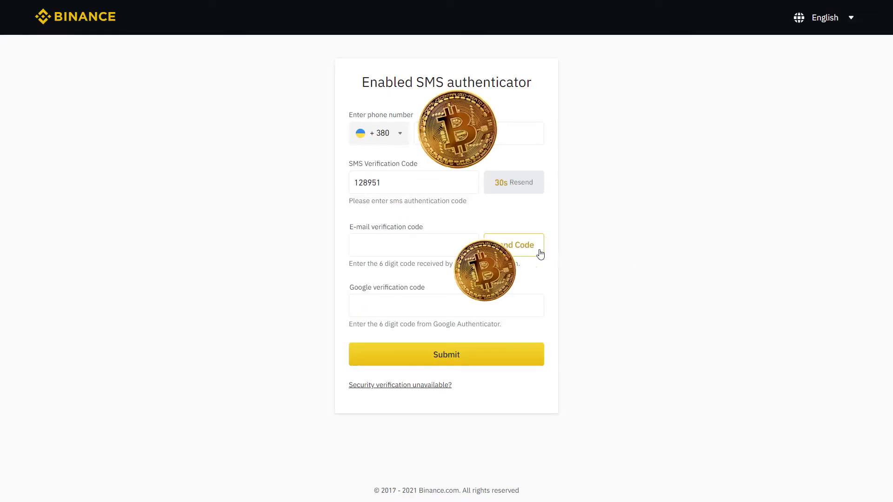
{"action": "left_click", "coordinate": [526, 244]}
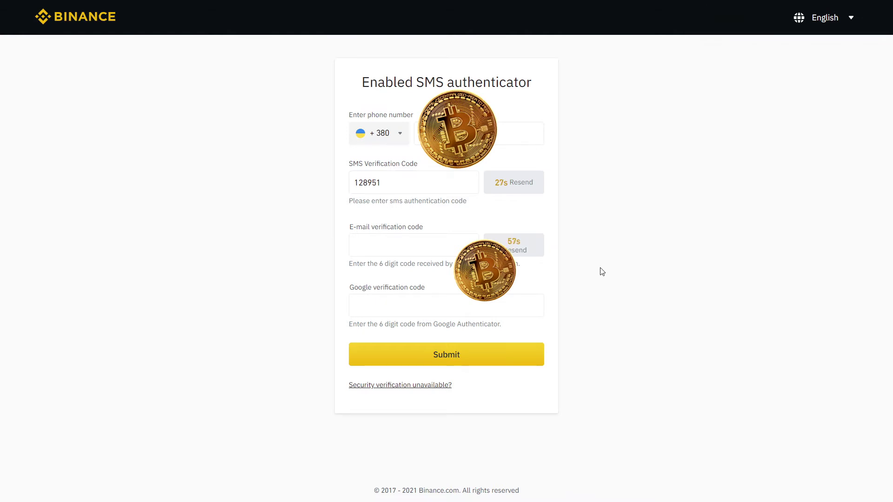
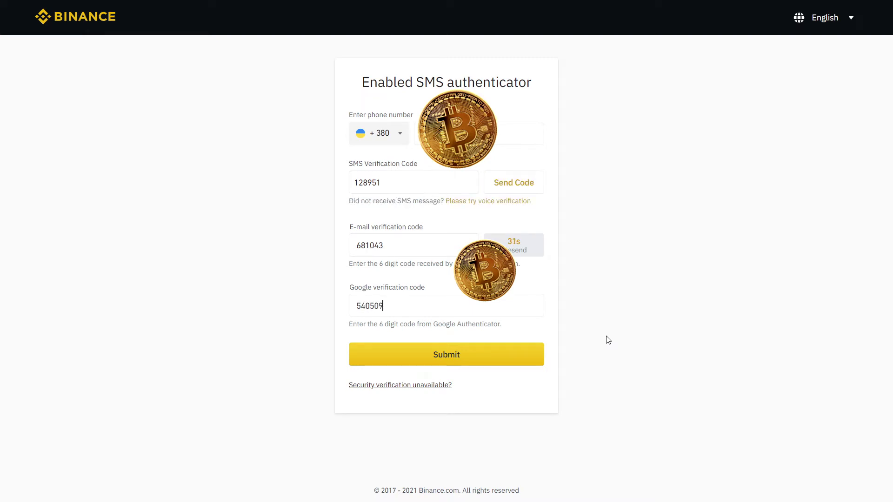
{"action": "left_click", "coordinate": [508, 357]}
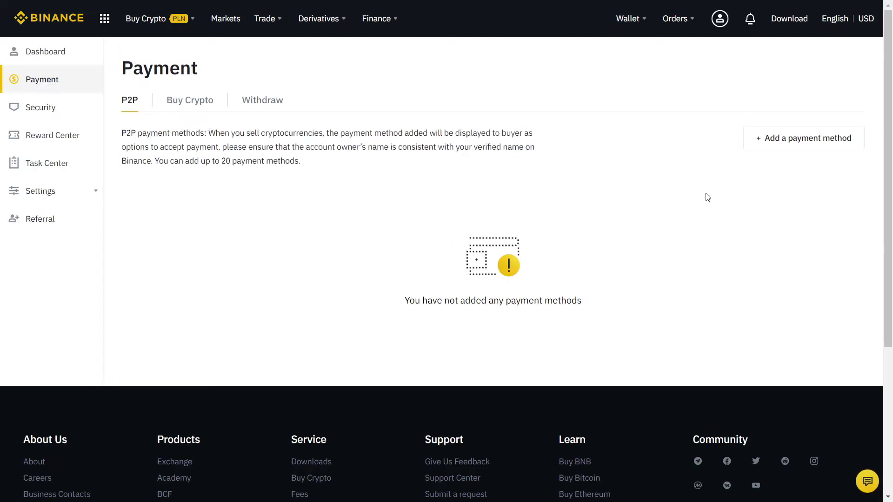
Add a payment method, searching the full list for Millenium bank.
{"action": "left_click", "coordinate": [796, 142]}
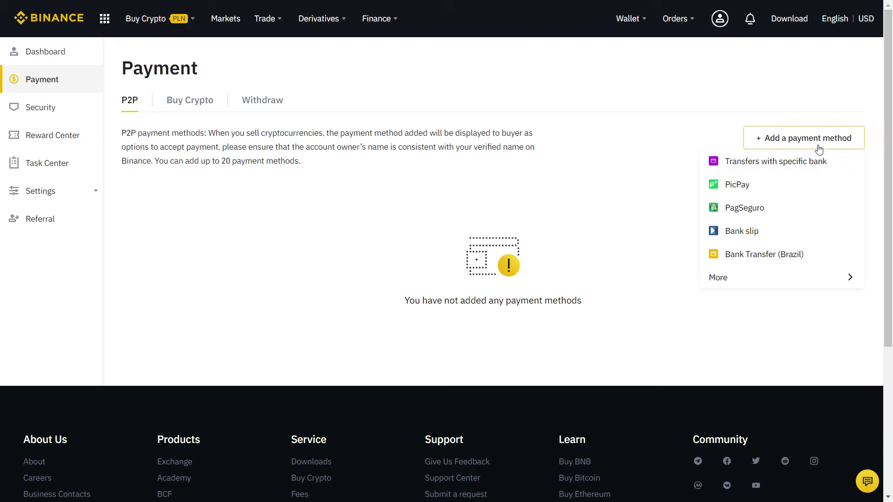
{"action": "left_click", "coordinate": [767, 279]}
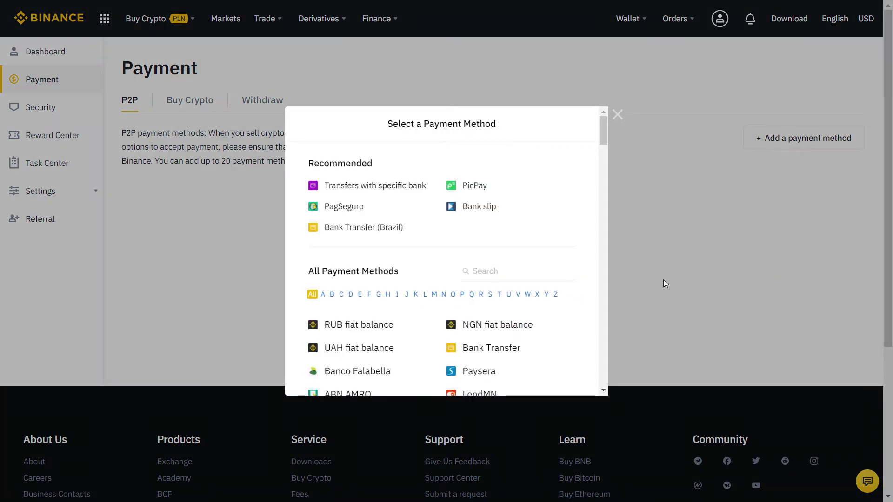
{"action": "left_click", "coordinate": [490, 271]}
{"action": "type", "text": "mill"}
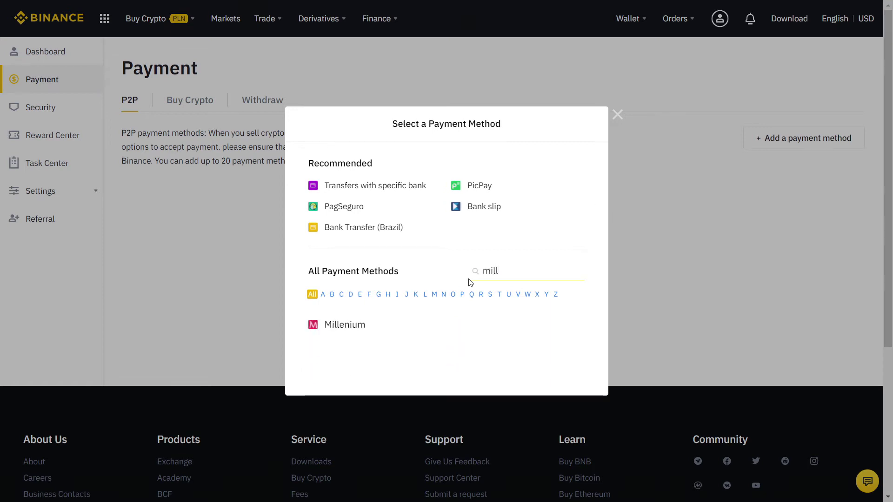
{"action": "left_click", "coordinate": [349, 328]}
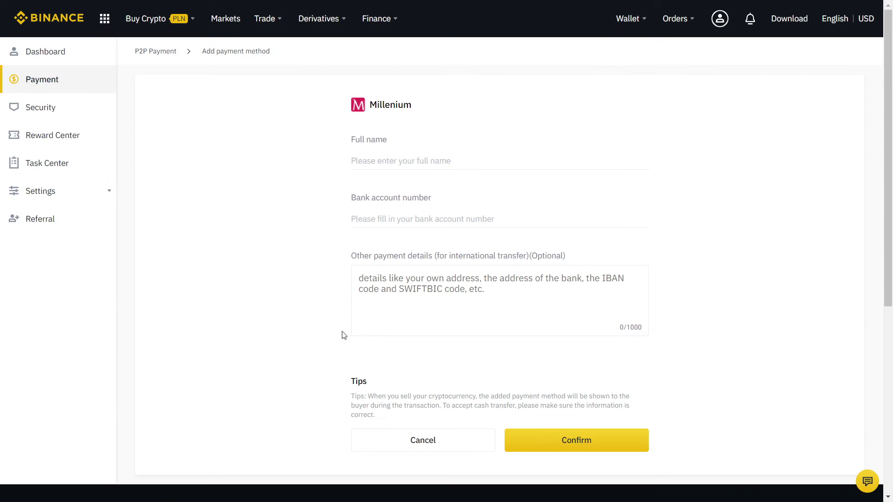
Fill the Millenium account holder name and confirm it with Google Authenticator verification.
{"action": "left_click", "coordinate": [424, 155]}
{"action": "left_click", "coordinate": [612, 441]}
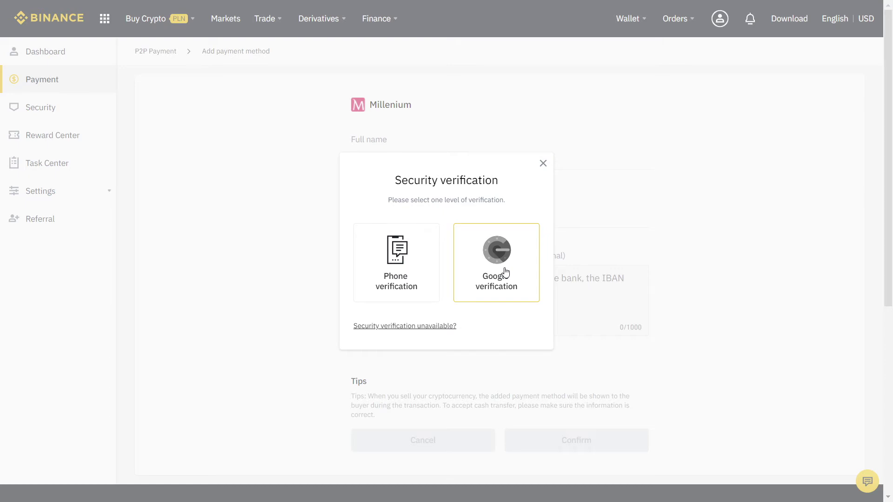
{"action": "left_click", "coordinate": [505, 271]}
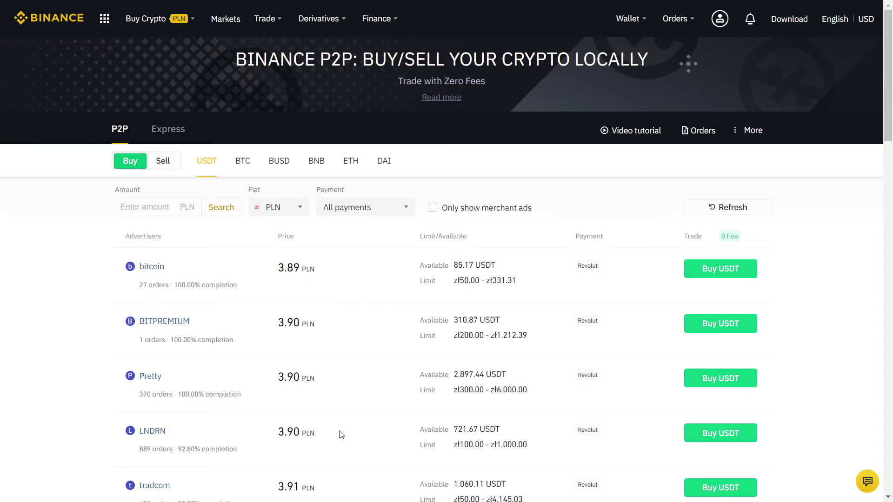
{"action": "scroll", "coordinate": [37, 277], "scroll_direction": "down", "scroll_amount": 2}
{"action": "scroll", "coordinate": [37, 277], "scroll_direction": "down", "scroll_amount": 4}
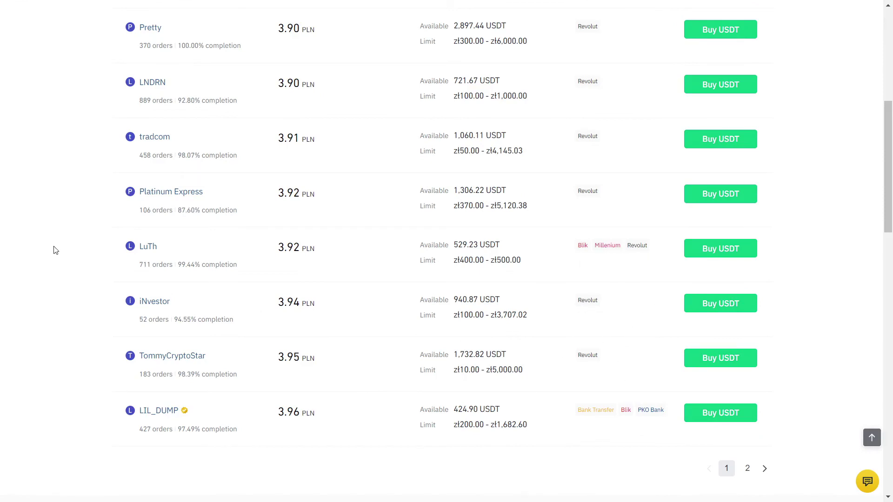
{"action": "scroll", "coordinate": [56, 251], "scroll_direction": "up", "scroll_amount": 6}
Switch the P2P marketplace to ads for selling USDT.
{"action": "left_click", "coordinate": [162, 161]}
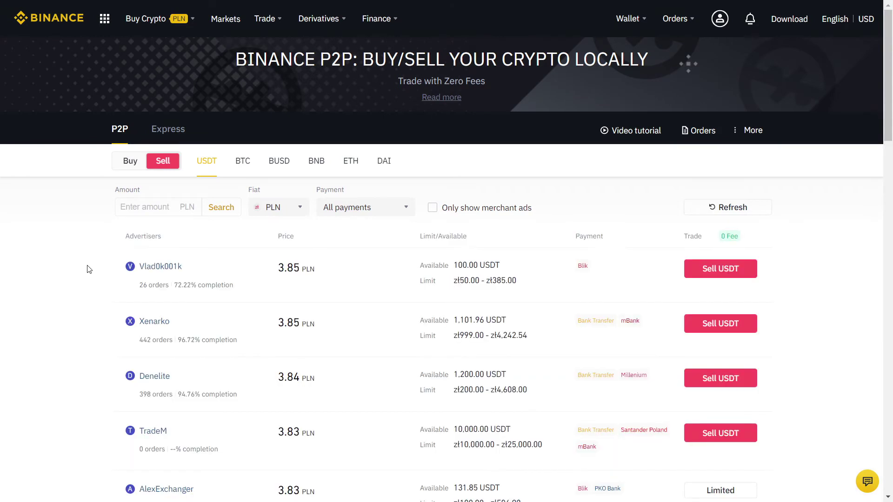
{"action": "scroll", "coordinate": [72, 267], "scroll_direction": "down", "scroll_amount": 1}
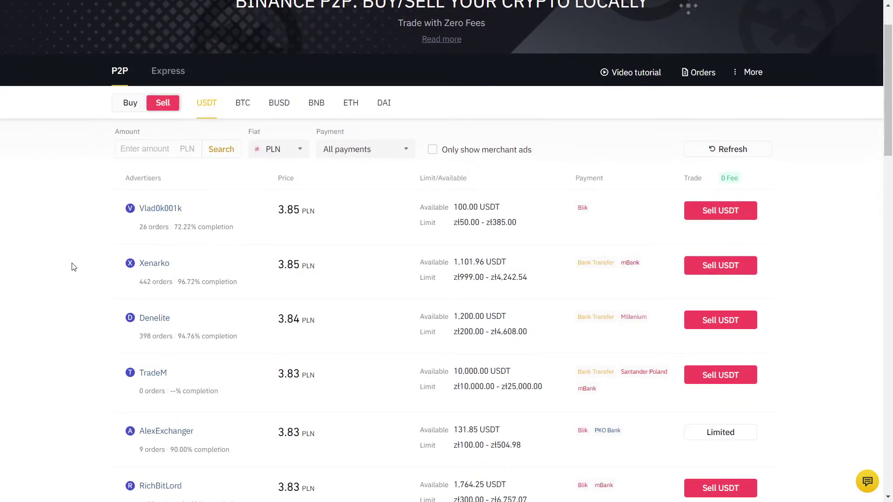
{"action": "scroll", "coordinate": [71, 268], "scroll_direction": "down", "scroll_amount": 1}
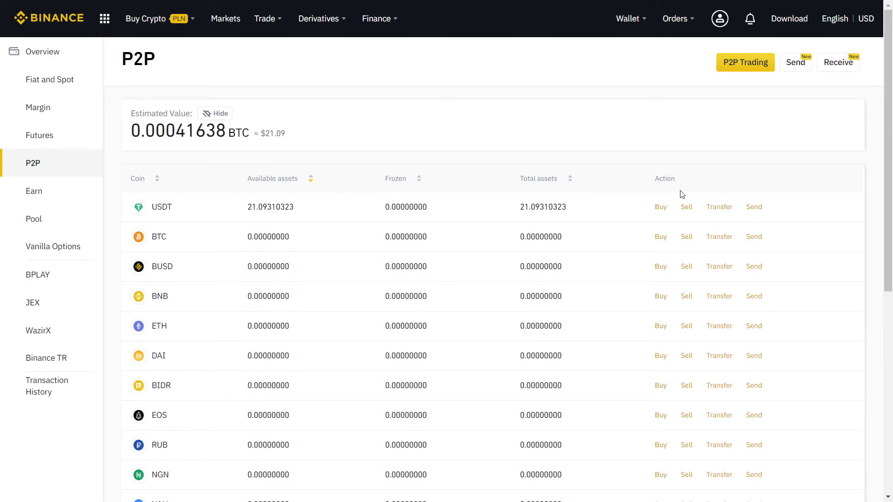
Transfer the full 21.09310323 USDT from the P2P wallet to the Spot Wallet.
{"action": "left_click", "coordinate": [721, 209]}
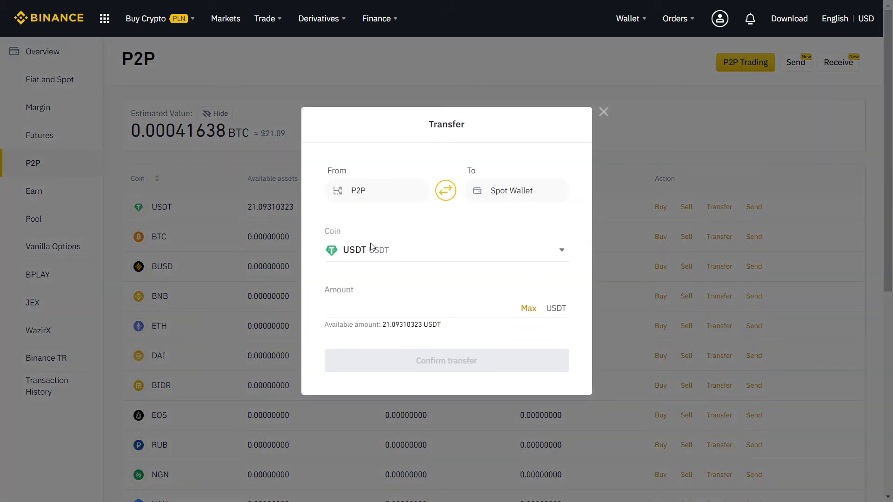
{"action": "left_click", "coordinate": [534, 306]}
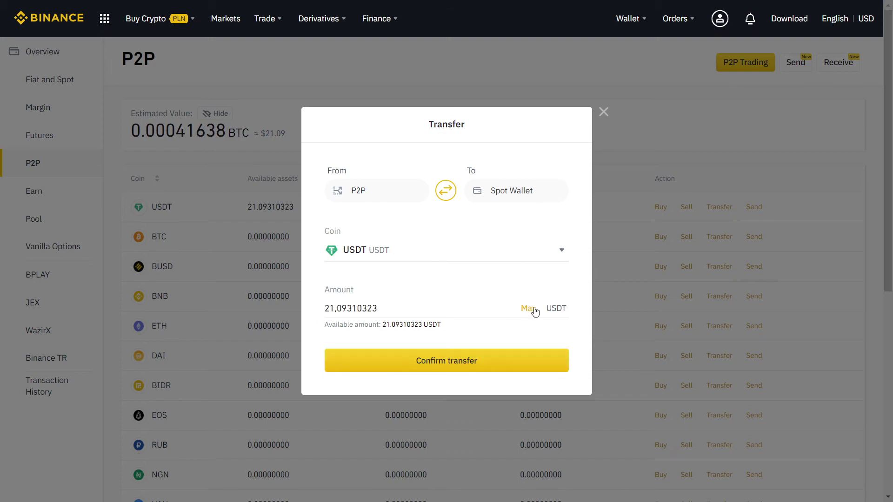
{"action": "left_click", "coordinate": [510, 365]}
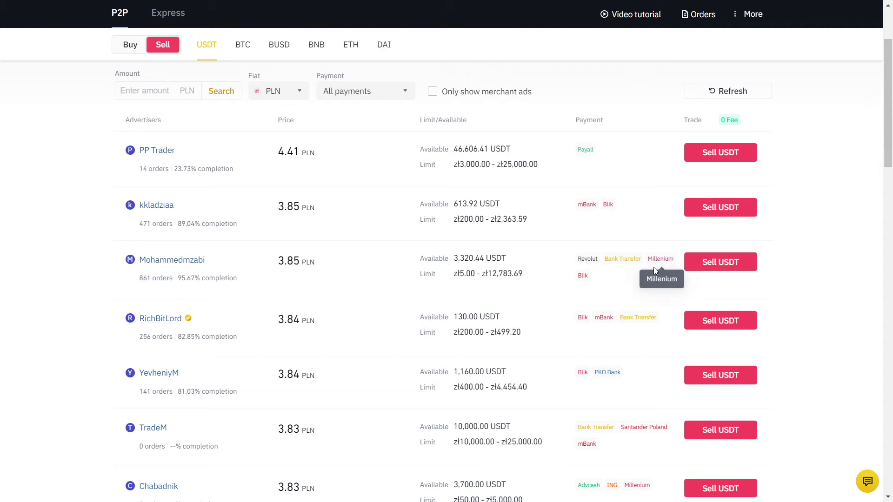
Place a sell order of 612.21 USDT on the 3.85 PLN offer, receiving zł 2,357.00.
{"action": "left_click", "coordinate": [720, 269]}
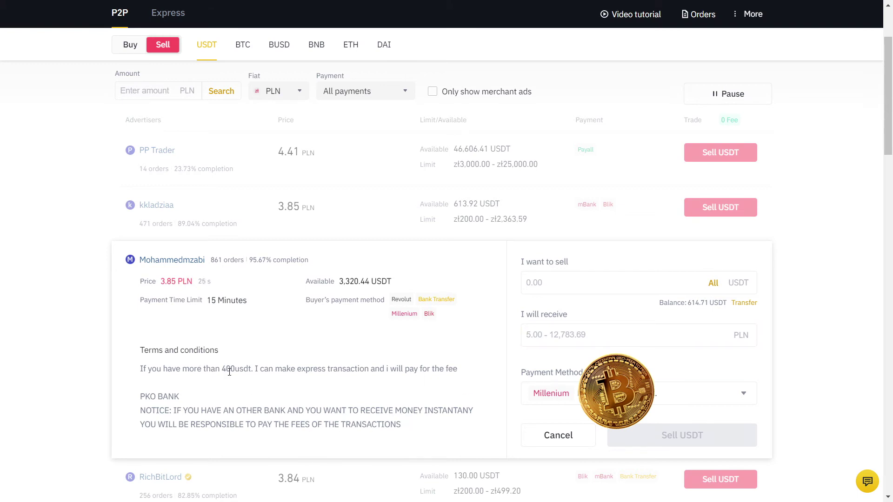
{"action": "left_click", "coordinate": [563, 287]}
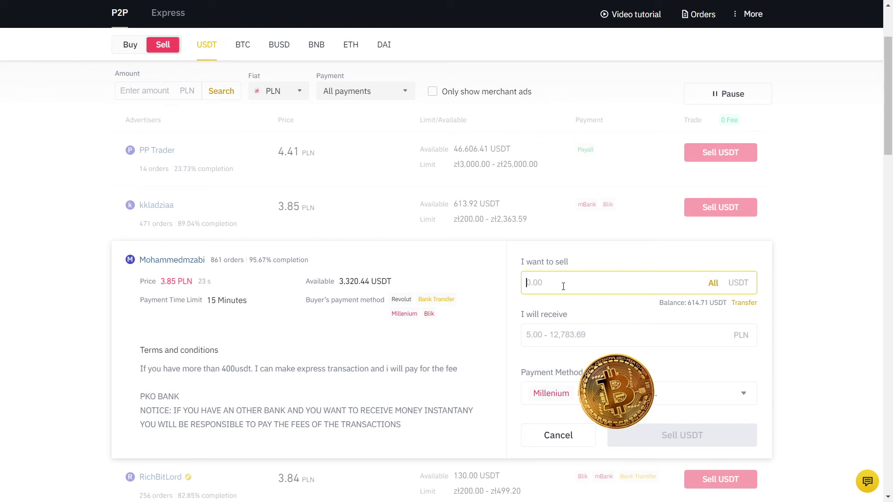
{"action": "type", "text": "612.21"}
{"action": "left_click", "coordinate": [580, 335]}
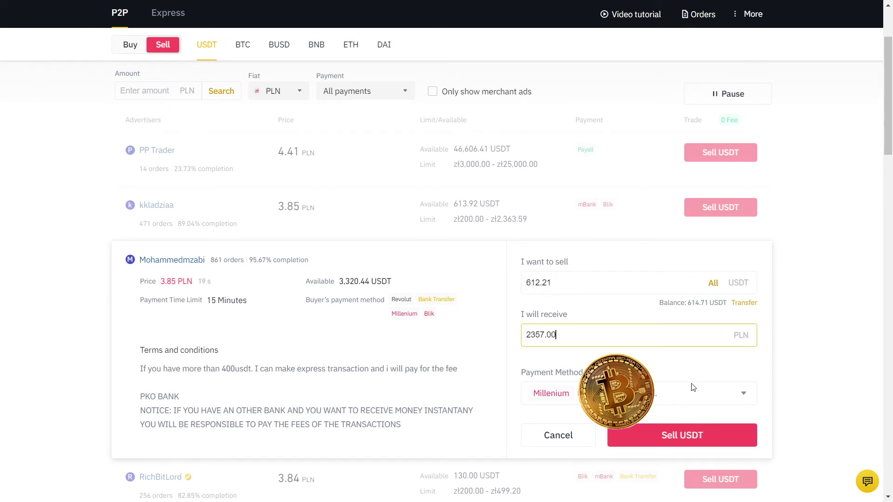
{"action": "left_click", "coordinate": [721, 439]}
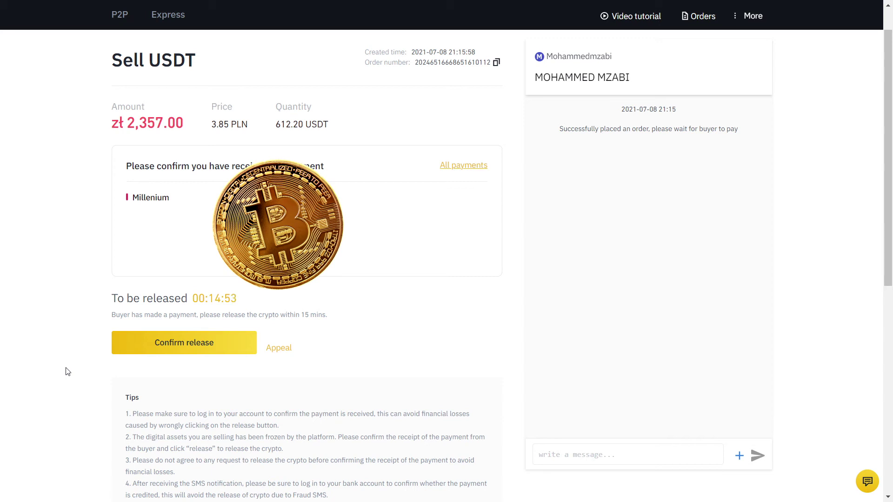
Release the sold USDT with Google Authenticator and view the order as Completed in Orders.
{"action": "left_click", "coordinate": [142, 342]}
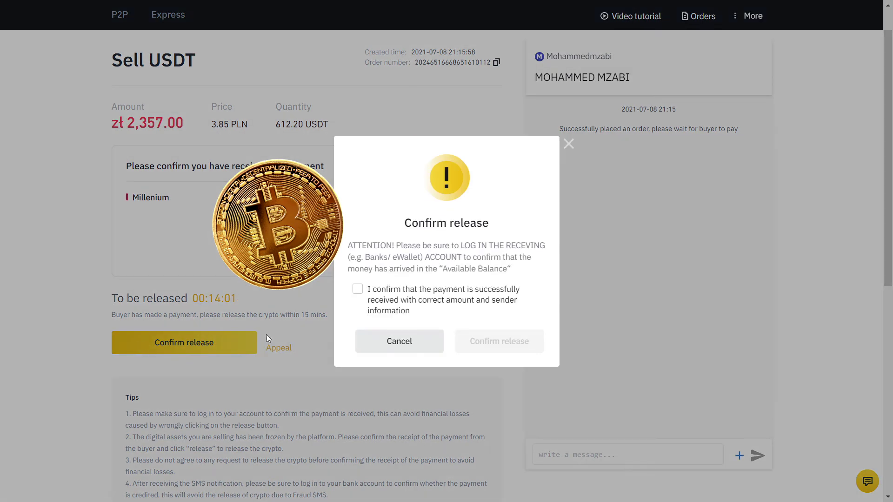
{"action": "left_click", "coordinate": [358, 289]}
{"action": "left_click", "coordinate": [507, 340]}
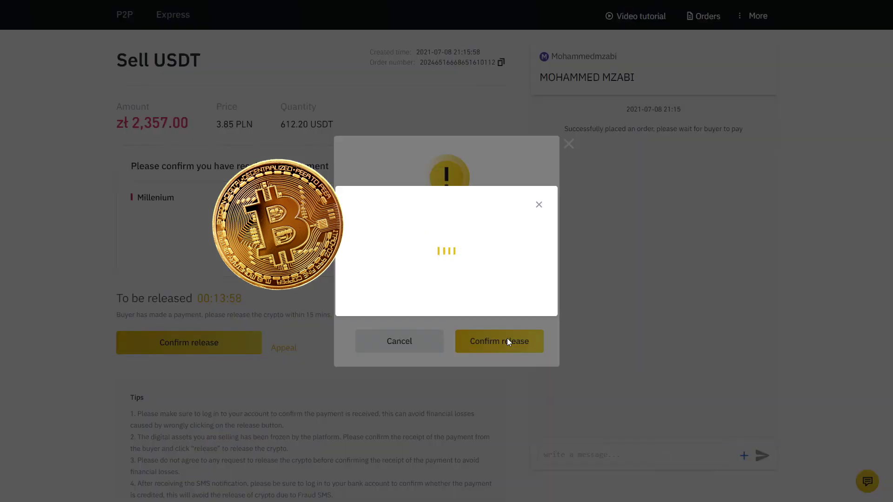
{"action": "left_click", "coordinate": [411, 236]}
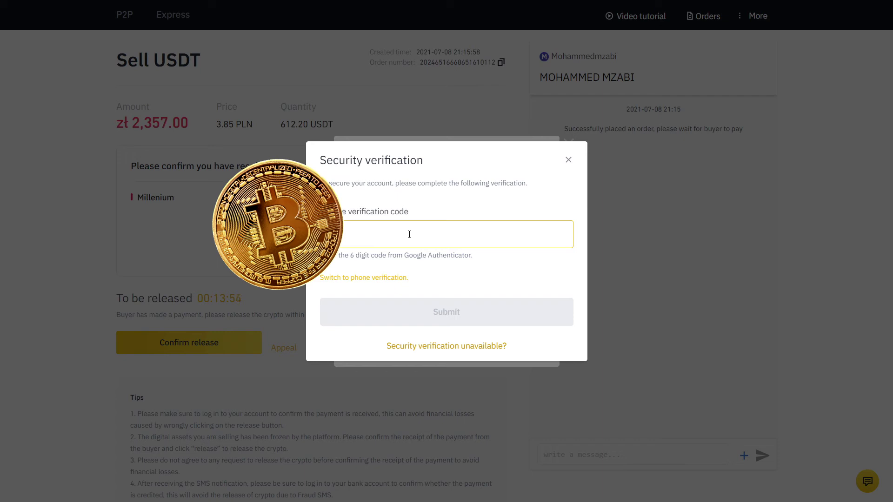
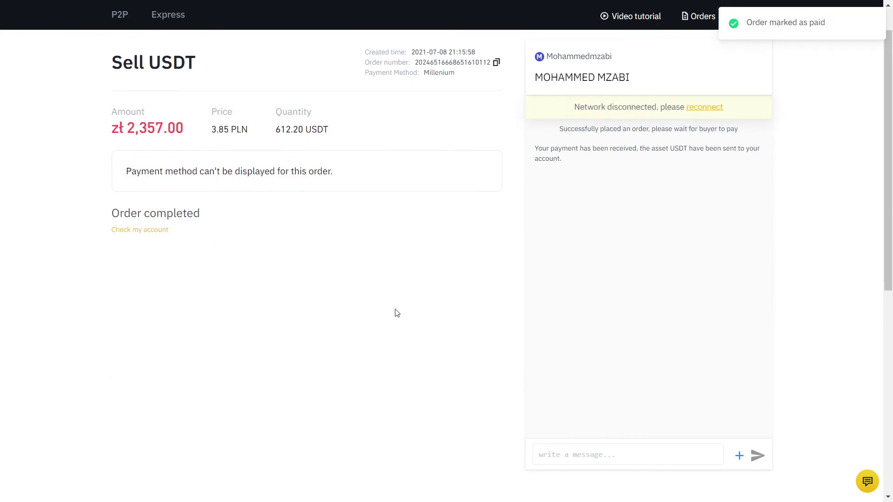
{"action": "left_click", "coordinate": [701, 62]}
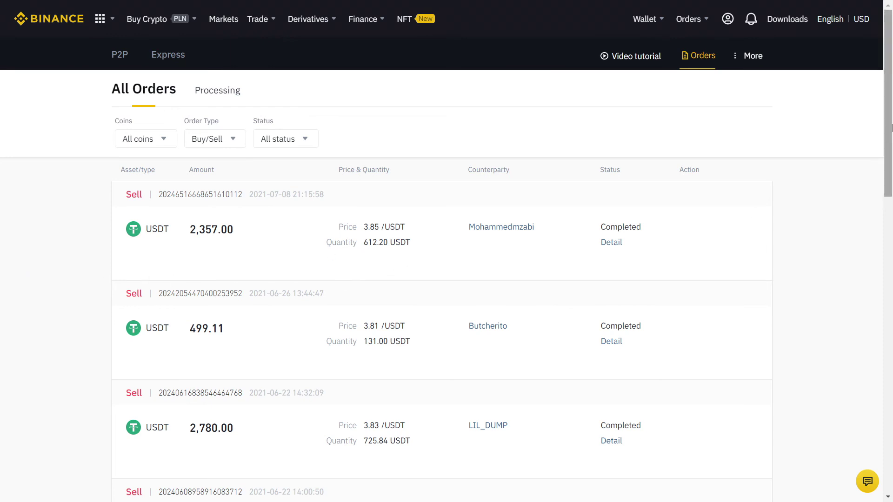
{"action": "left_click_drag", "start_coordinate": [889, 130], "coordinate": [891, 242]}
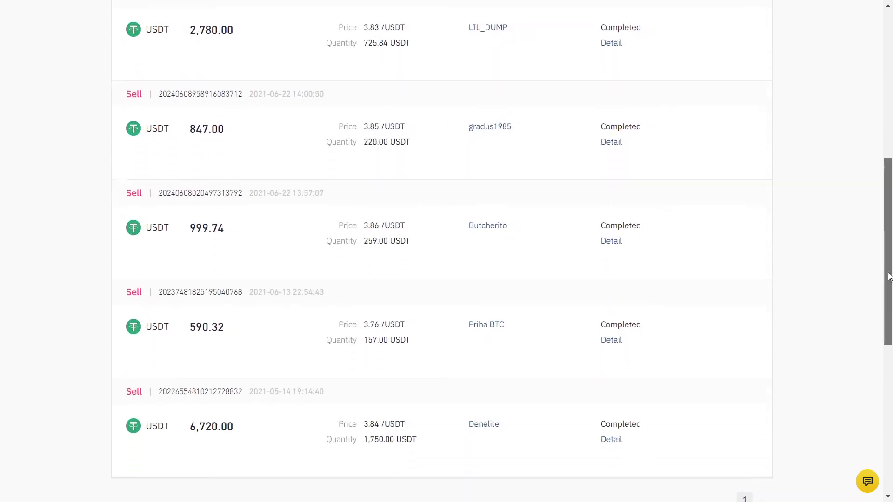
{"action": "left_click_drag", "start_coordinate": [891, 243], "coordinate": [878, 105]}
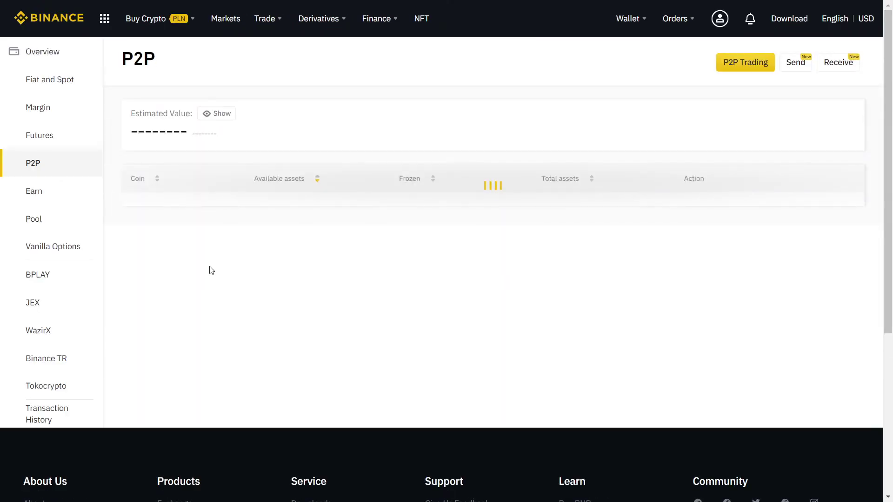
Reveal the P2P wallet value, then show BTC buy offers in the P2P marketplace.
{"action": "left_click", "coordinate": [220, 115]}
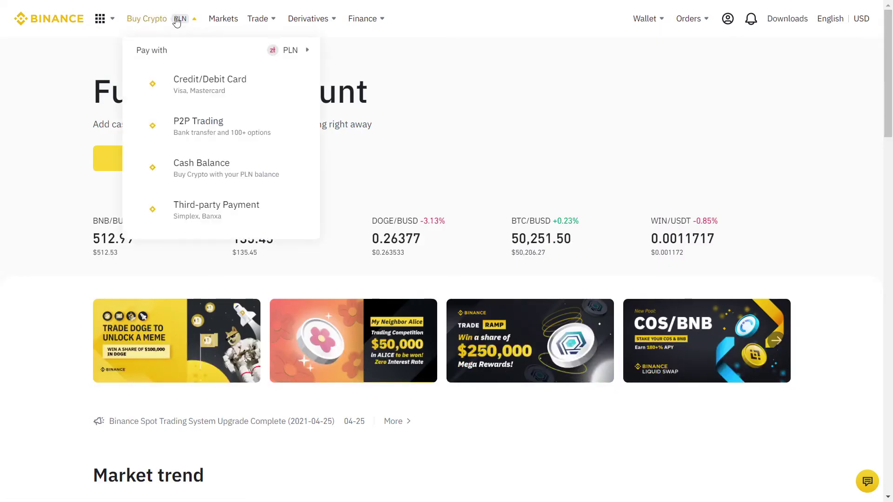
{"action": "left_click", "coordinate": [195, 123]}
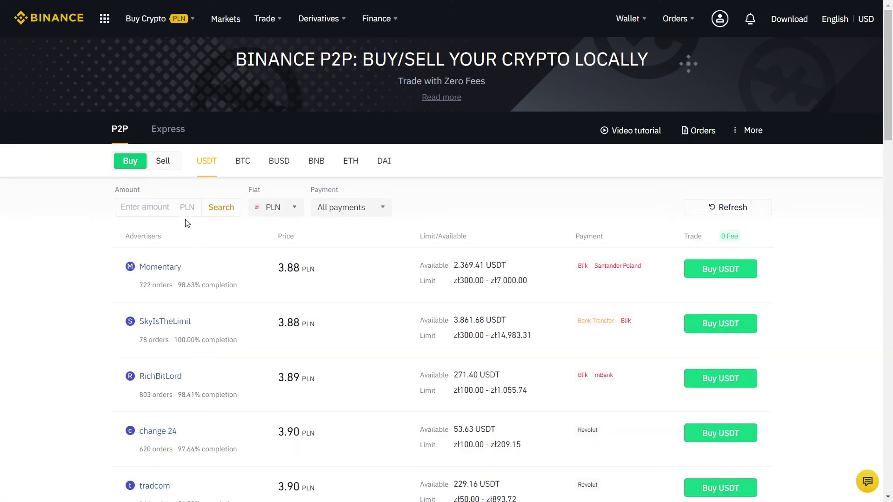
{"action": "left_click", "coordinate": [242, 163]}
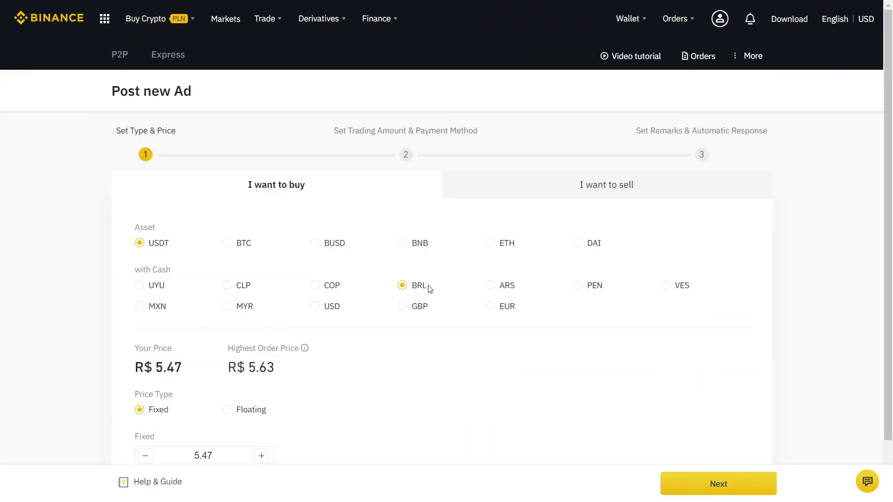
Make the ad a sell ad for BTC with a floating price.
{"action": "left_click", "coordinate": [544, 186]}
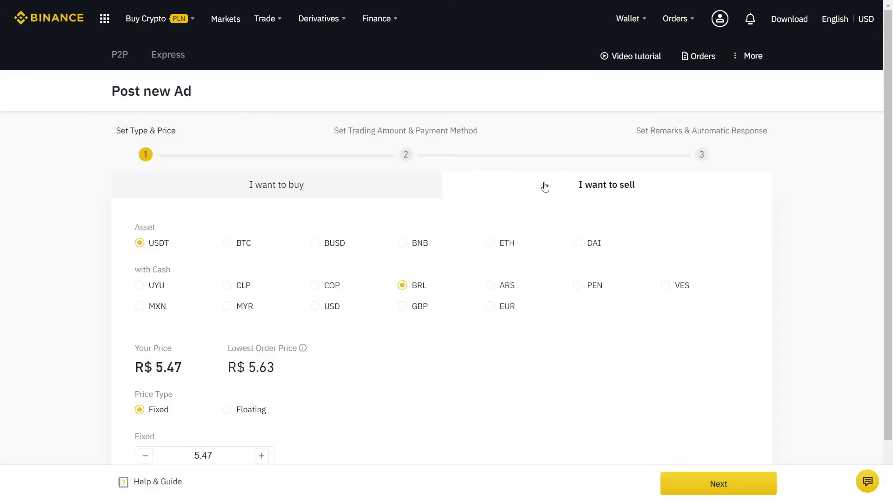
{"action": "left_click", "coordinate": [228, 244]}
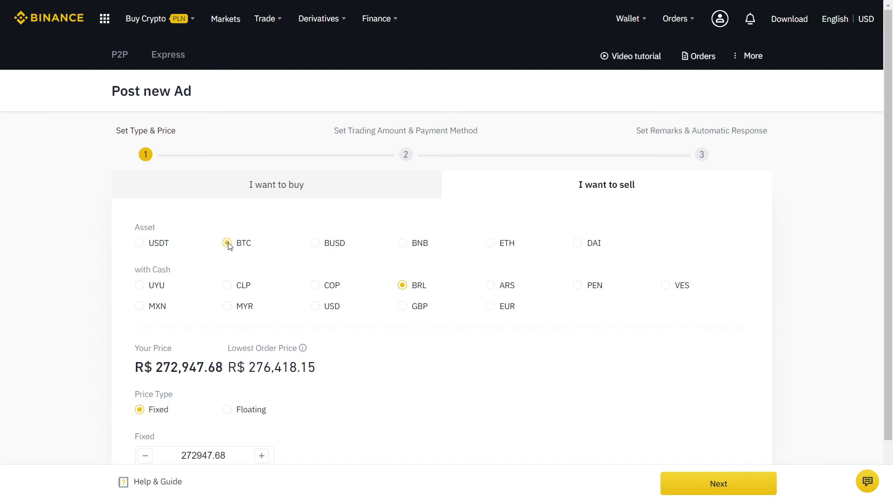
{"action": "scroll", "coordinate": [357, 259], "scroll_direction": "down", "scroll_amount": 1}
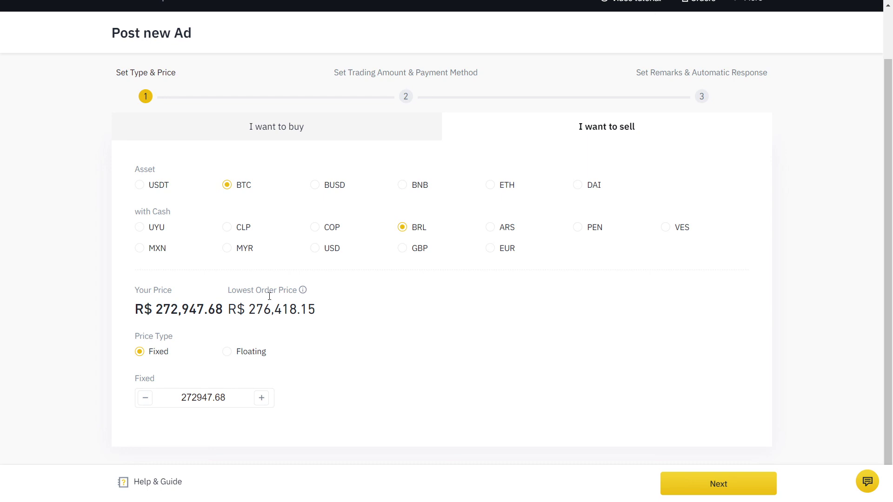
{"action": "left_click", "coordinate": [228, 354]}
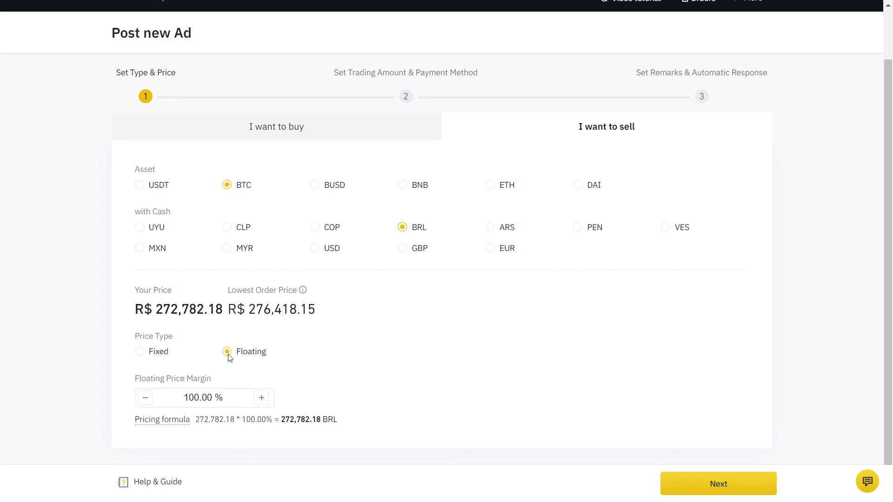
{"action": "scroll", "coordinate": [37, 356], "scroll_direction": "down", "scroll_amount": 1}
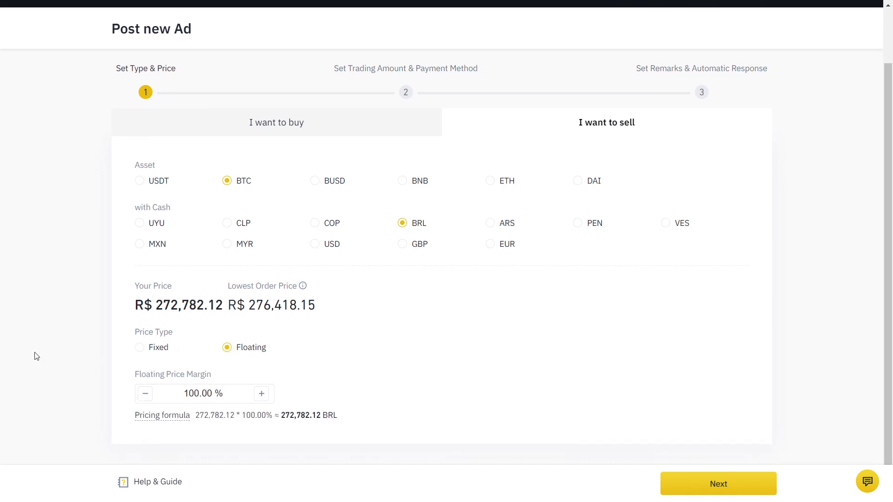
{"action": "scroll", "coordinate": [37, 357], "scroll_direction": "up", "scroll_amount": 1}
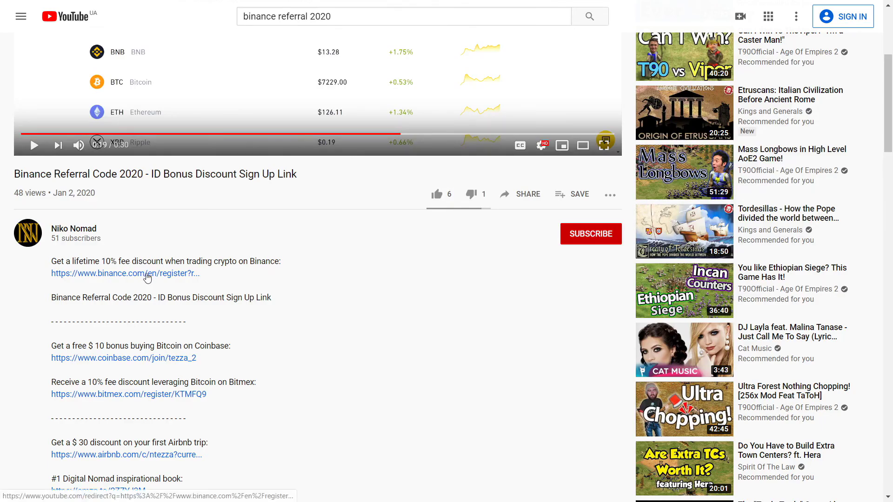
Follow the description's Binance link, generate a 10% kickback referral link and copy it.
{"action": "left_click", "coordinate": [147, 277]}
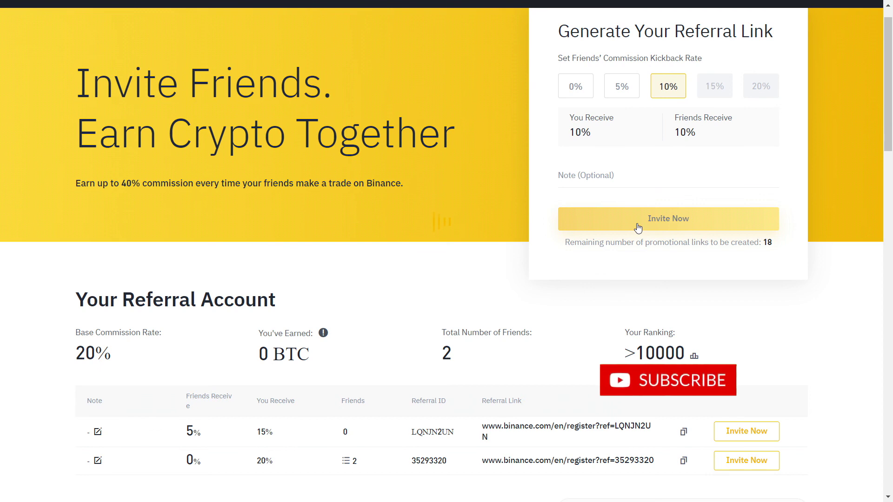
{"action": "left_click", "coordinate": [637, 223]}
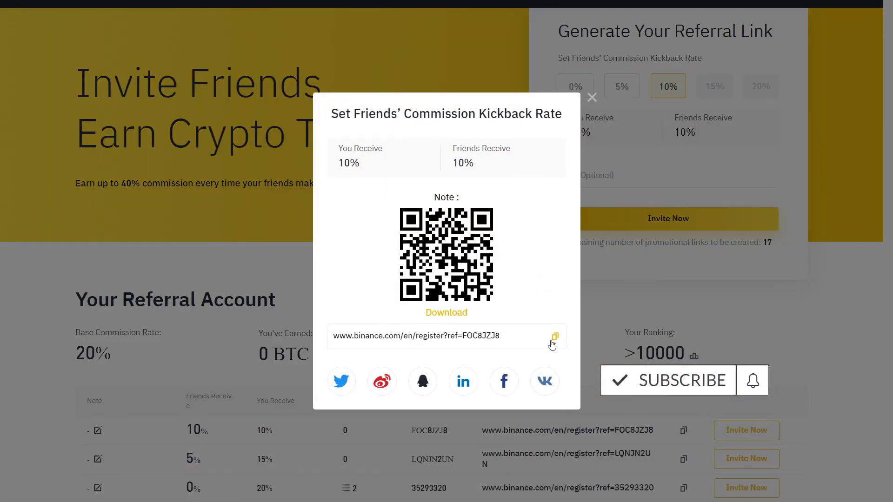
{"action": "left_click", "coordinate": [555, 336]}
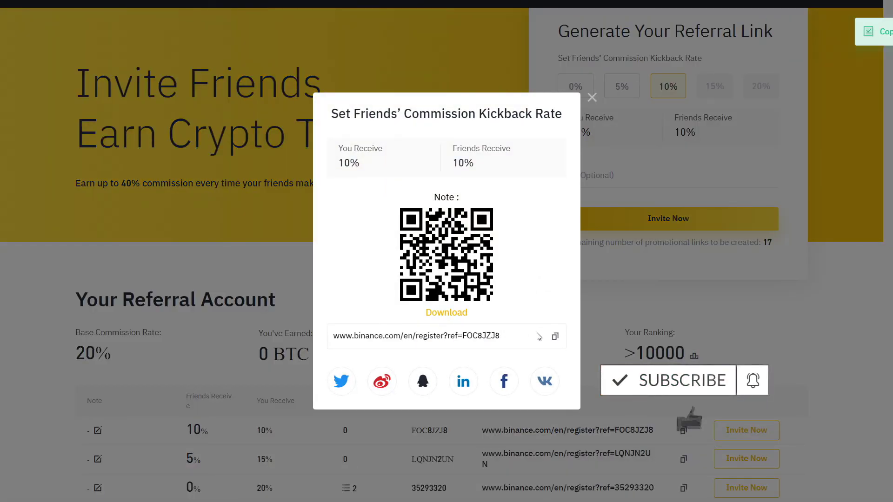